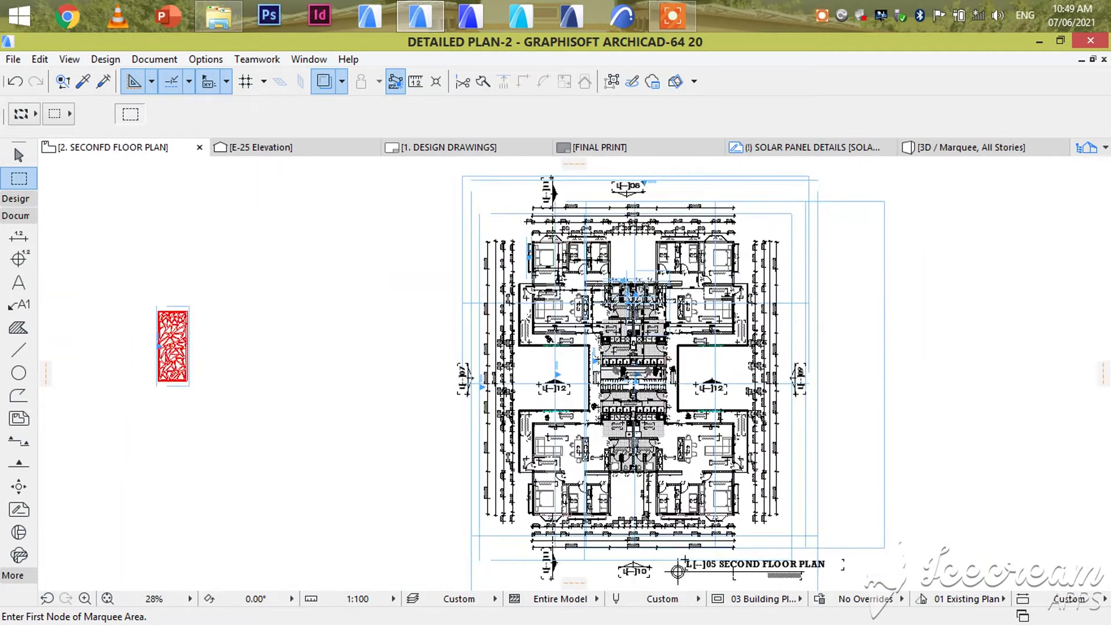
# Bring the plan into view, then start a Save As, check its formats and cancel.
pyautogui.moveTo(779, 422)
pyautogui.mouseDown(button='middle')
pyautogui.moveTo(631, 415)
pyautogui.moveTo(718, 518)
pyautogui.mouseUp(button='middle')
pyautogui.scroll(3, 631, 414)
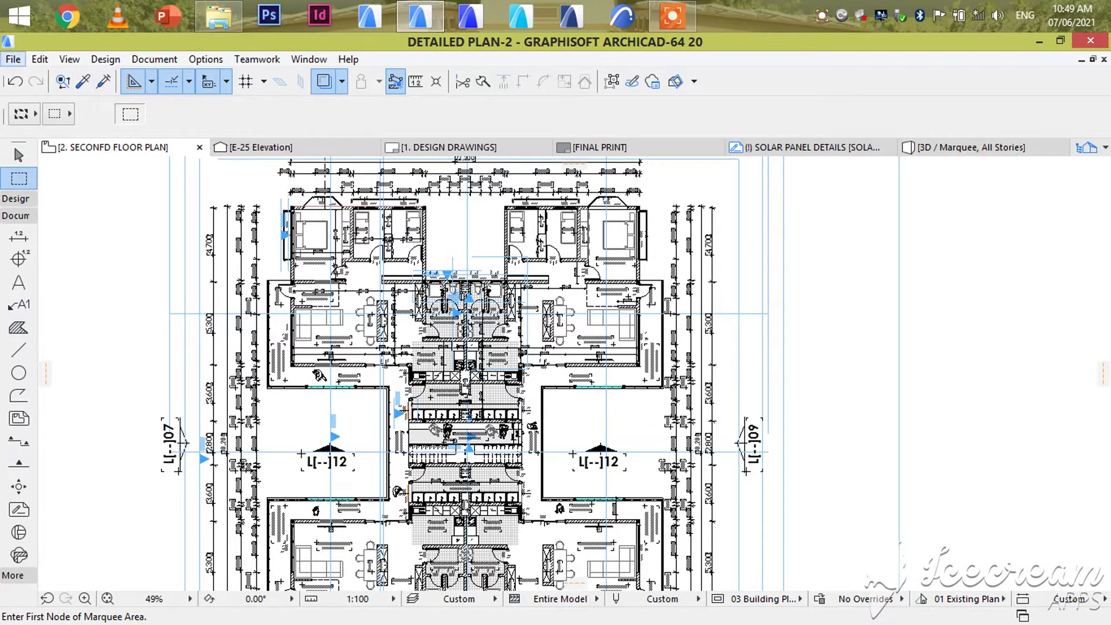
pyautogui.click(14, 59)
pyautogui.click(76, 181)
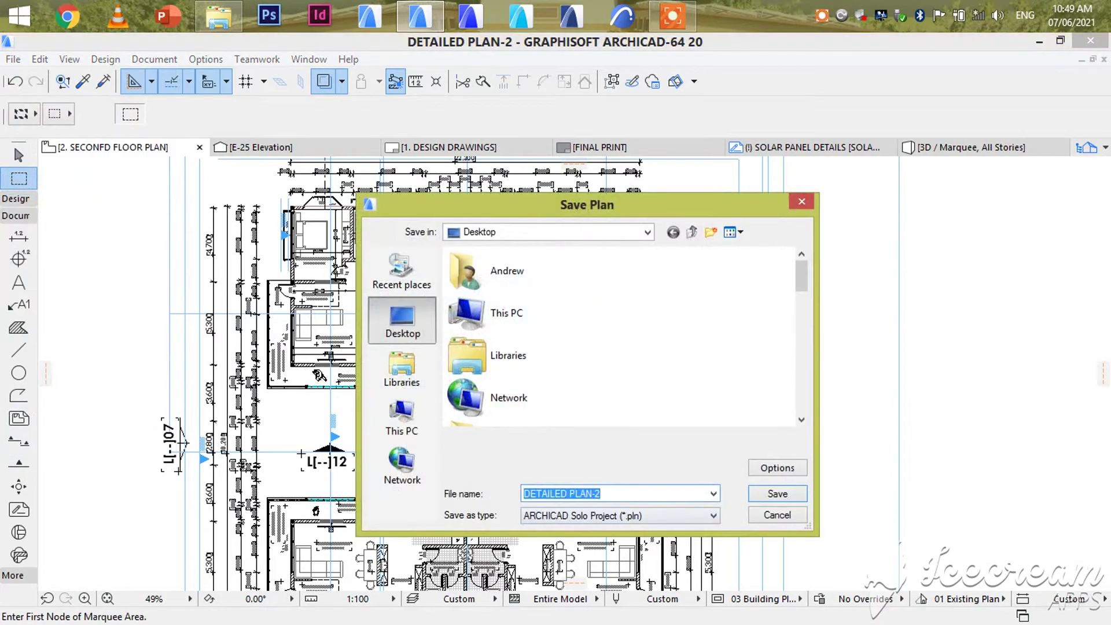
pyautogui.click(619, 514)
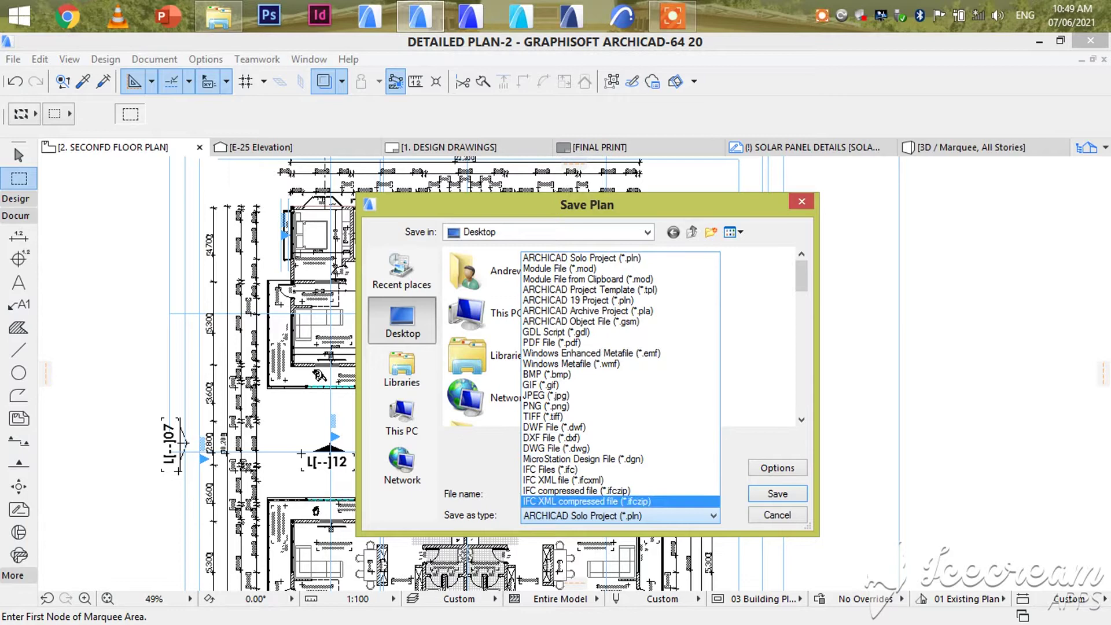
pyautogui.press('Escape')
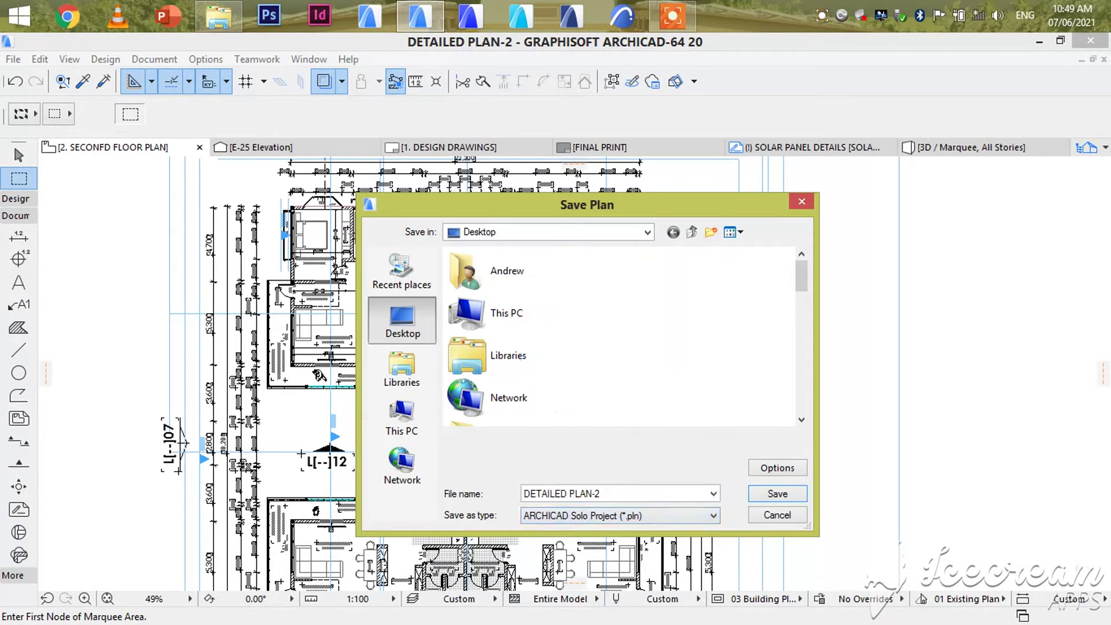
pyautogui.press('Escape')
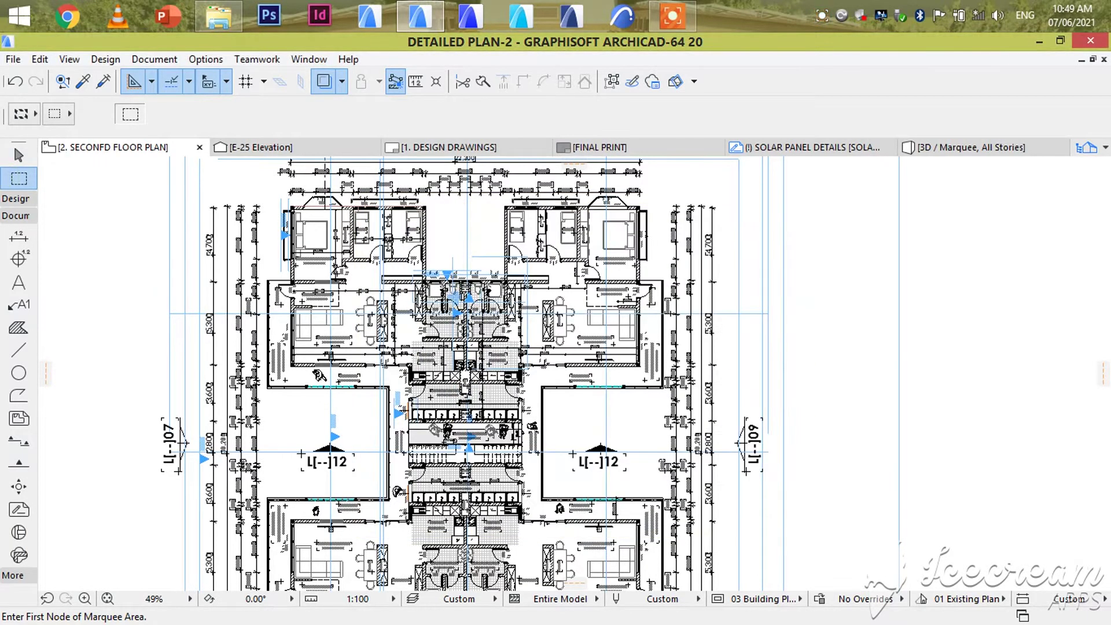
# Marquee the entire floor plan and display it with Show Selection/Marquee in 3D.
pyautogui.click(578, 351)
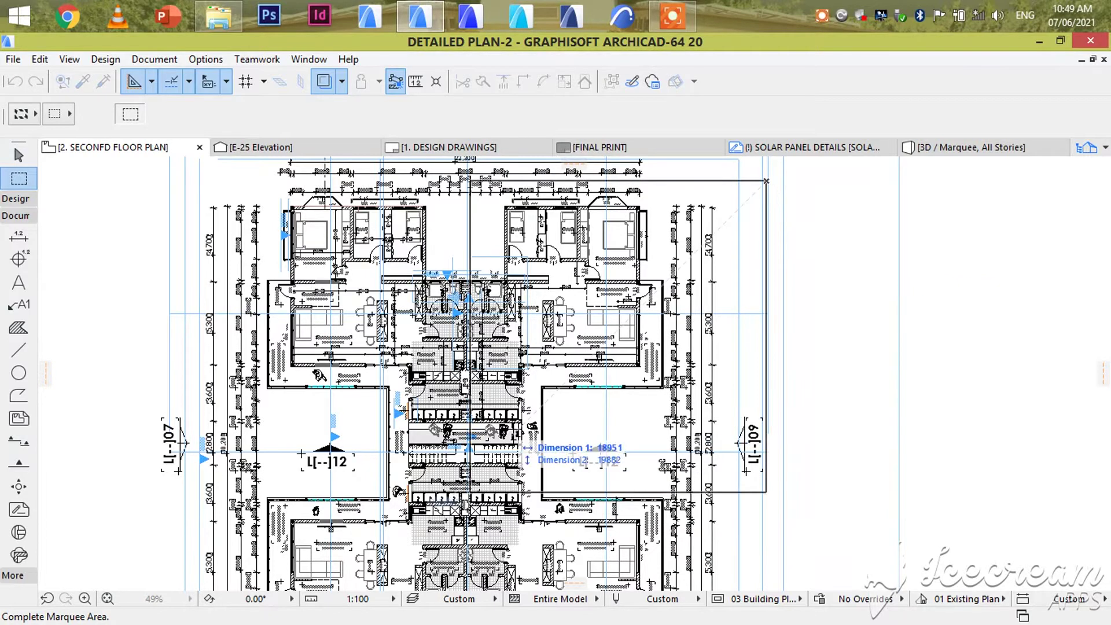
pyautogui.scroll(-1, 511, 382)
pyautogui.scroll(-1, 512, 382)
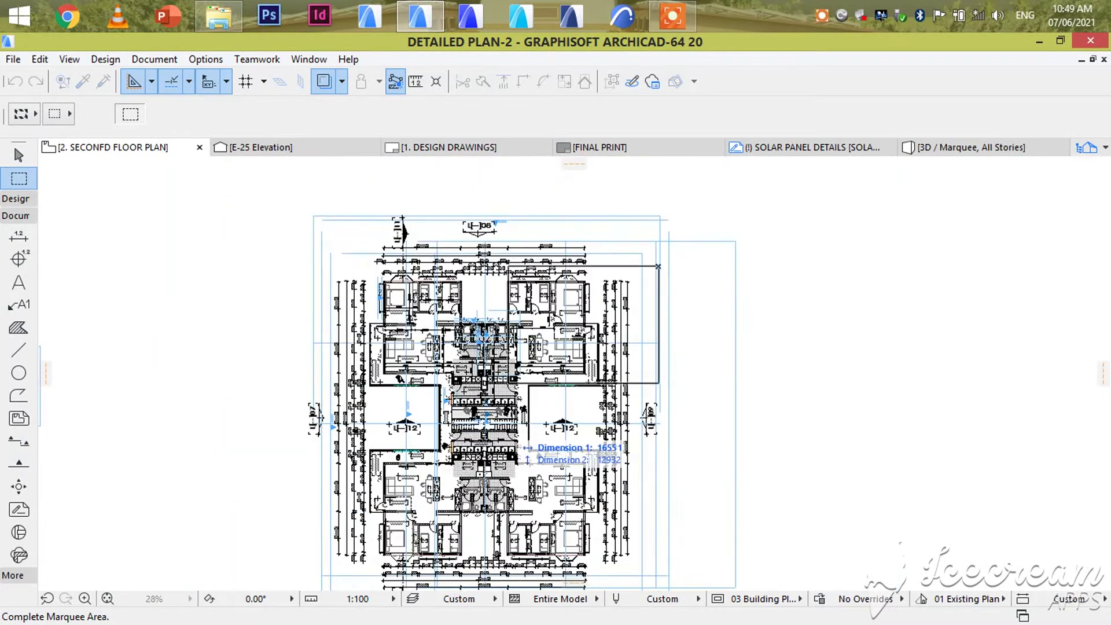
pyautogui.press('Escape')
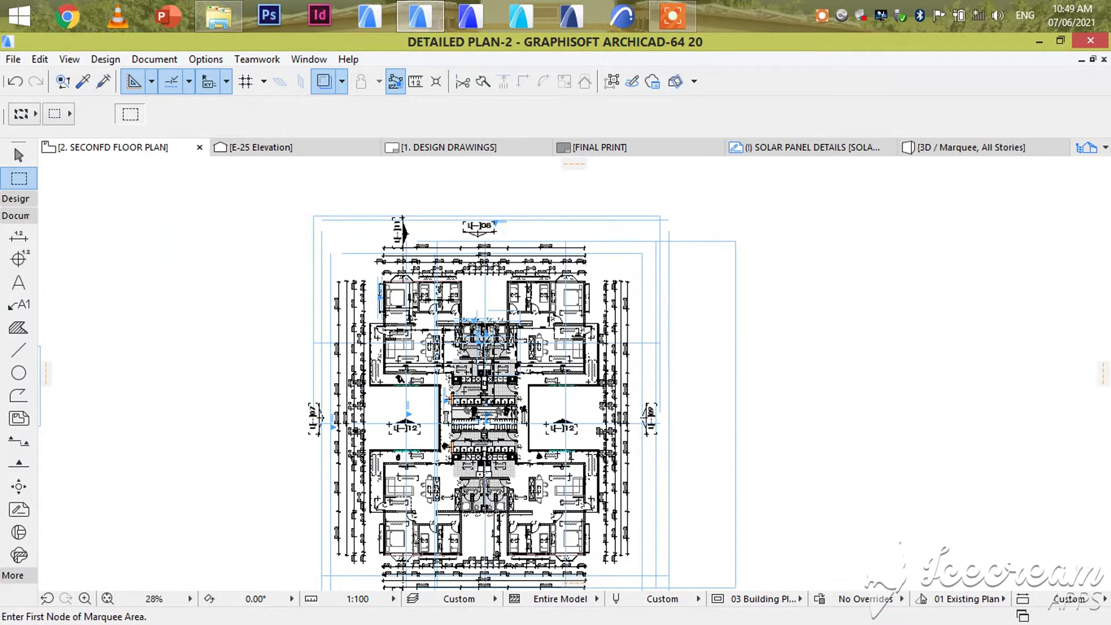
pyautogui.click(753, 188)
pyautogui.moveTo(415, 465); pyautogui.dragTo(451, 300, button='middle')
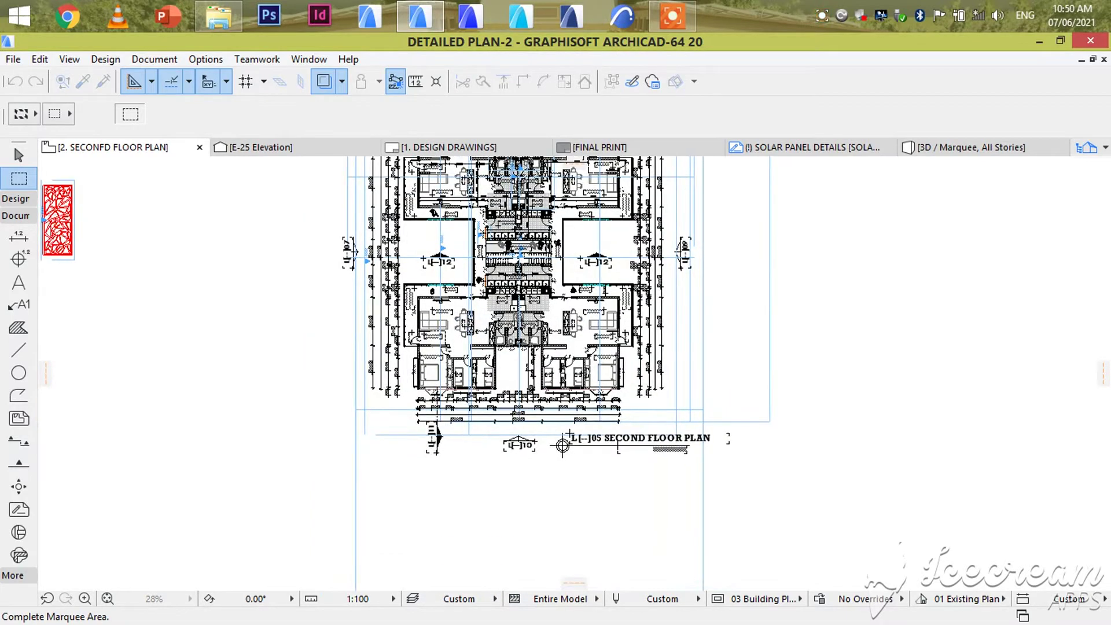
pyautogui.click(306, 524)
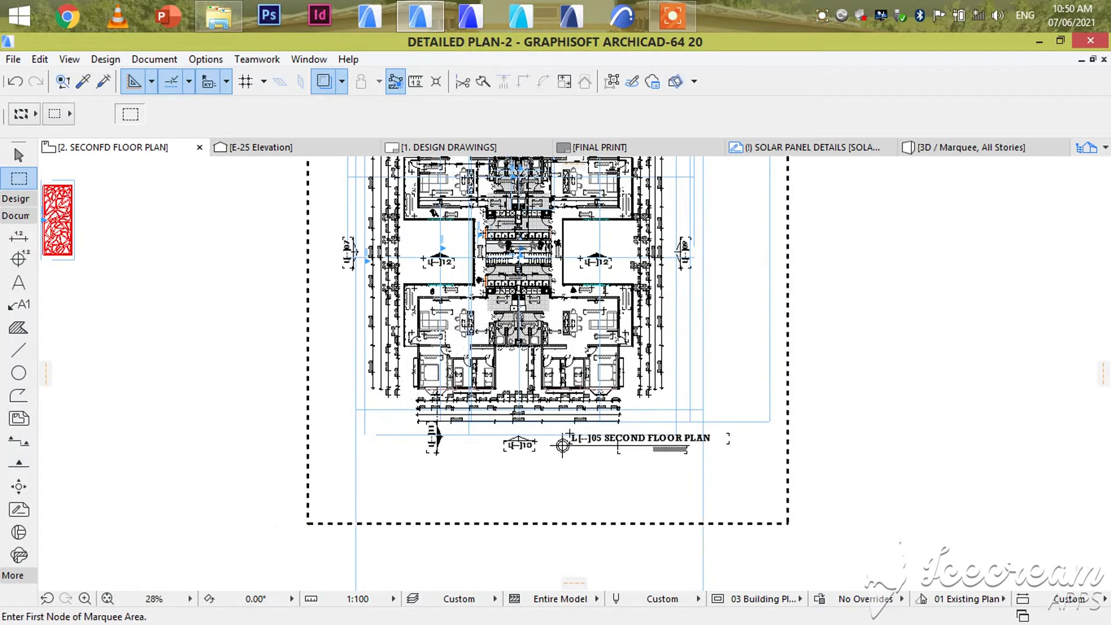
pyautogui.rightClick(859, 383)
pyautogui.click(943, 540)
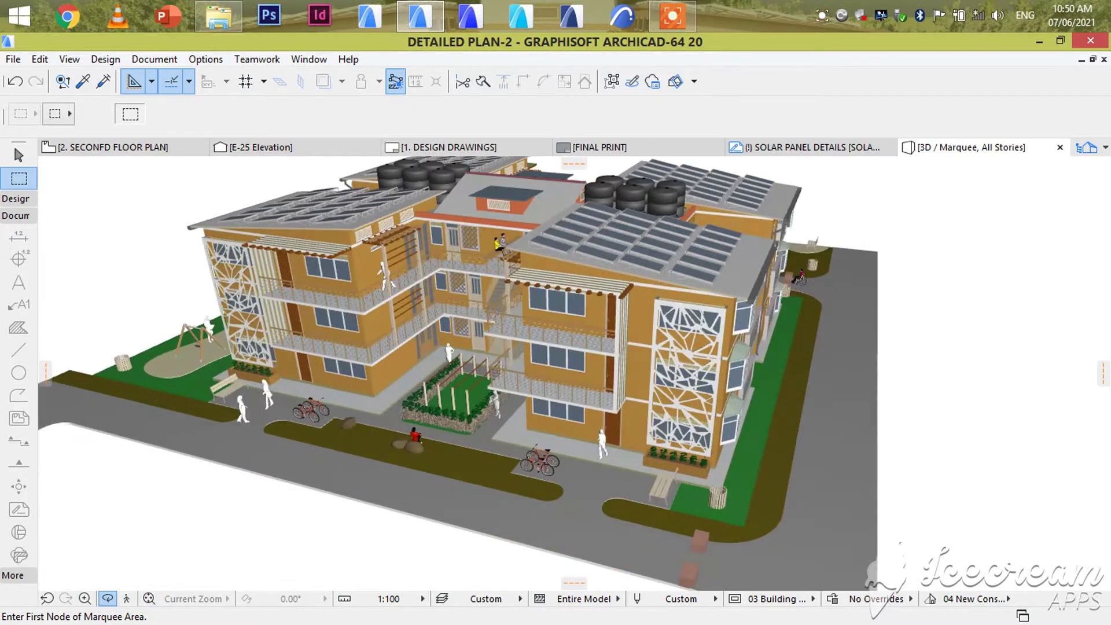
# Start saving the 3D model as an Artlantis Render Studio File 5.
pyautogui.click(13, 58)
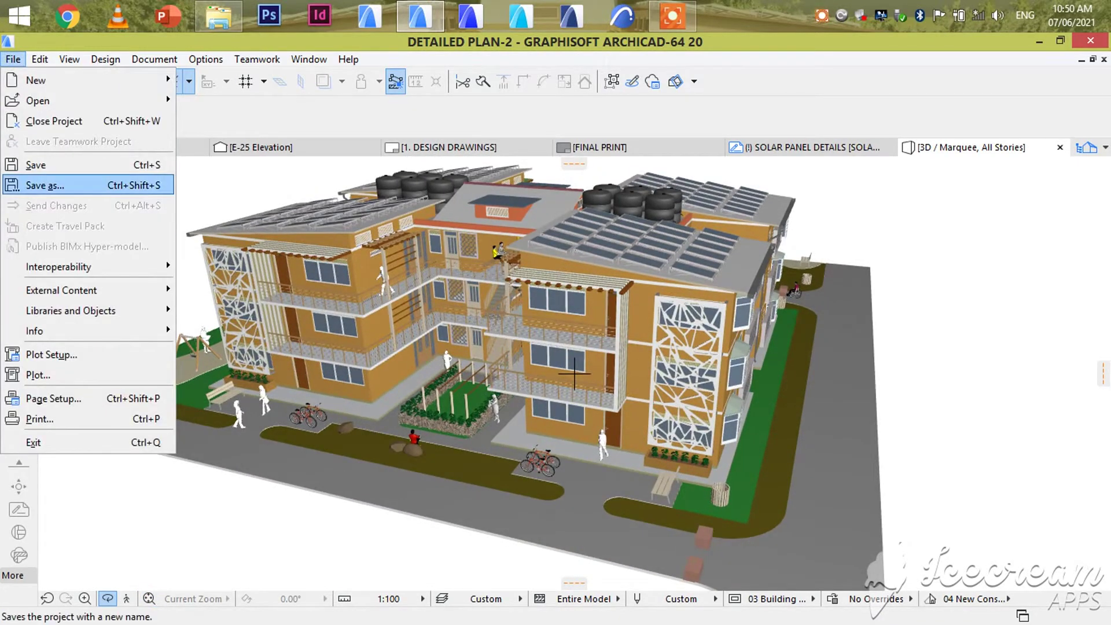
pyautogui.click(61, 185)
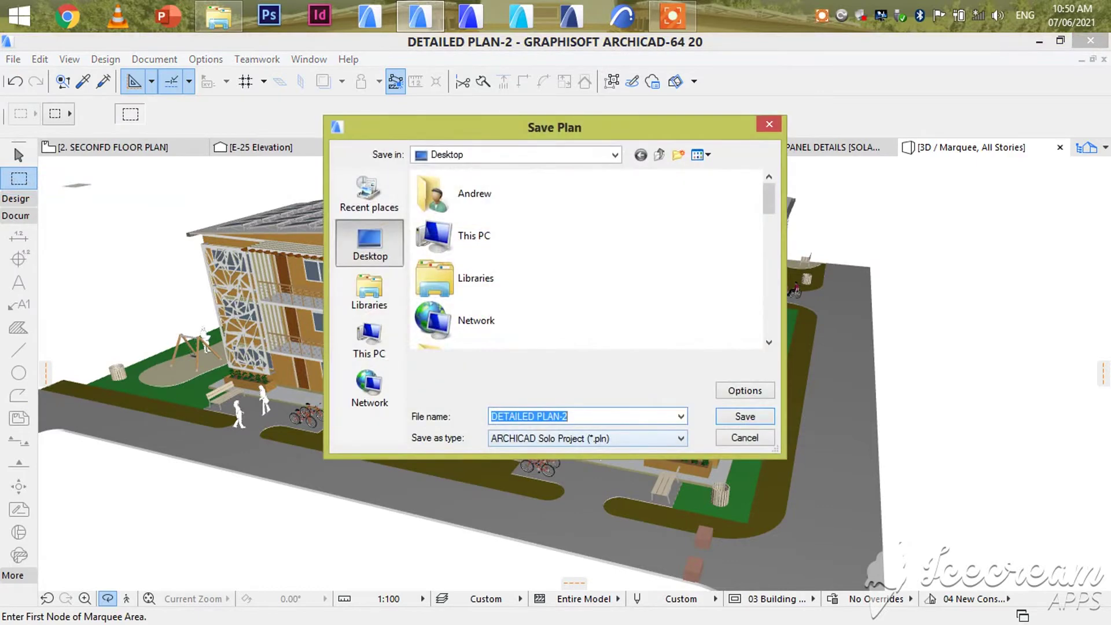
pyautogui.click(681, 437)
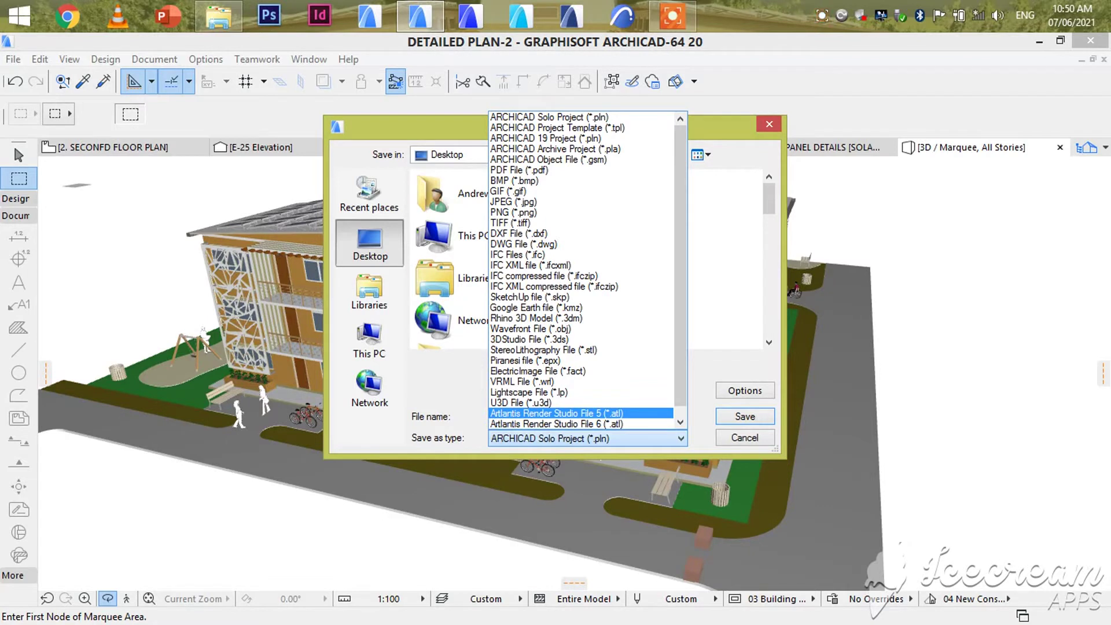
pyautogui.click(564, 413)
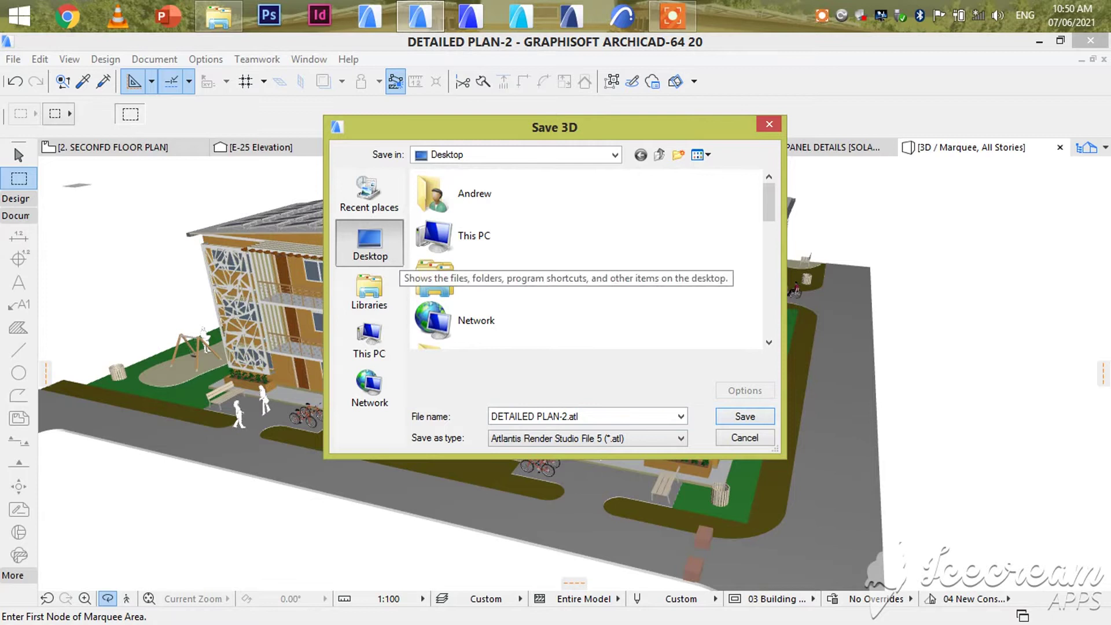
pyautogui.scroll(-5, 472, 260)
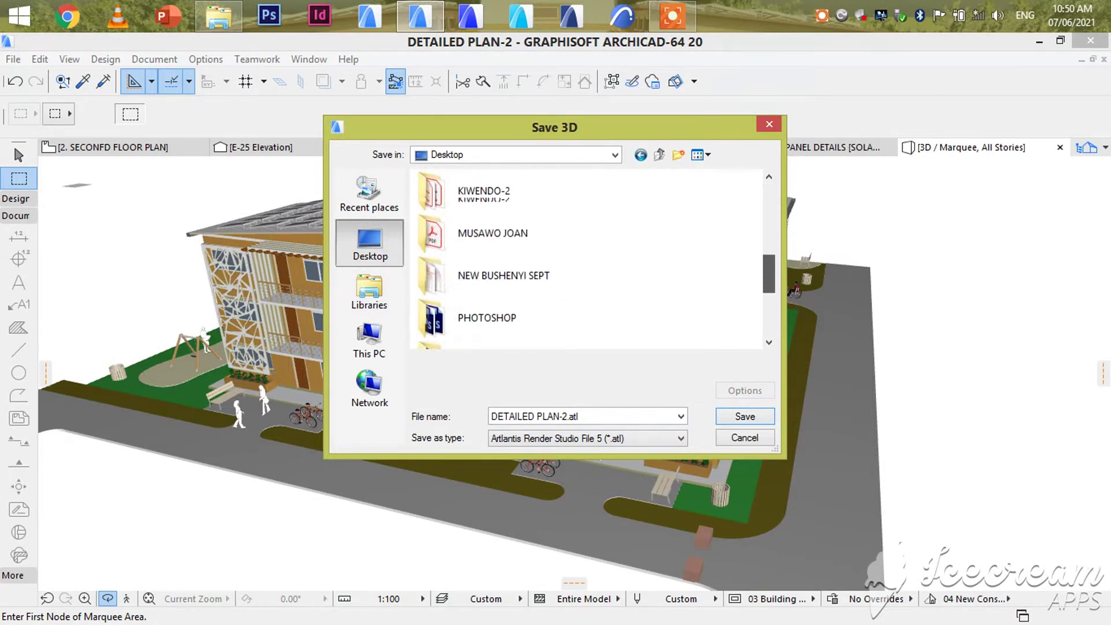
pyautogui.scroll(-3, 474, 260)
# Save it in the PRESENTATION folder under the name DETAILED PLAN-4.atl.
pyautogui.doubleClick(472, 265)
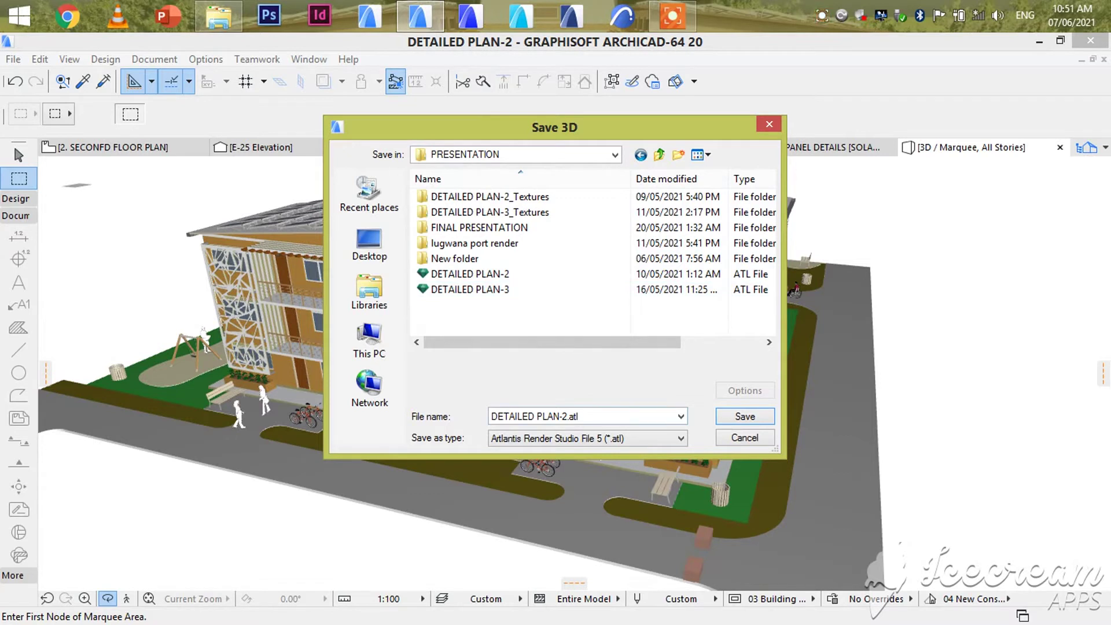
pyautogui.doubleClick(564, 415)
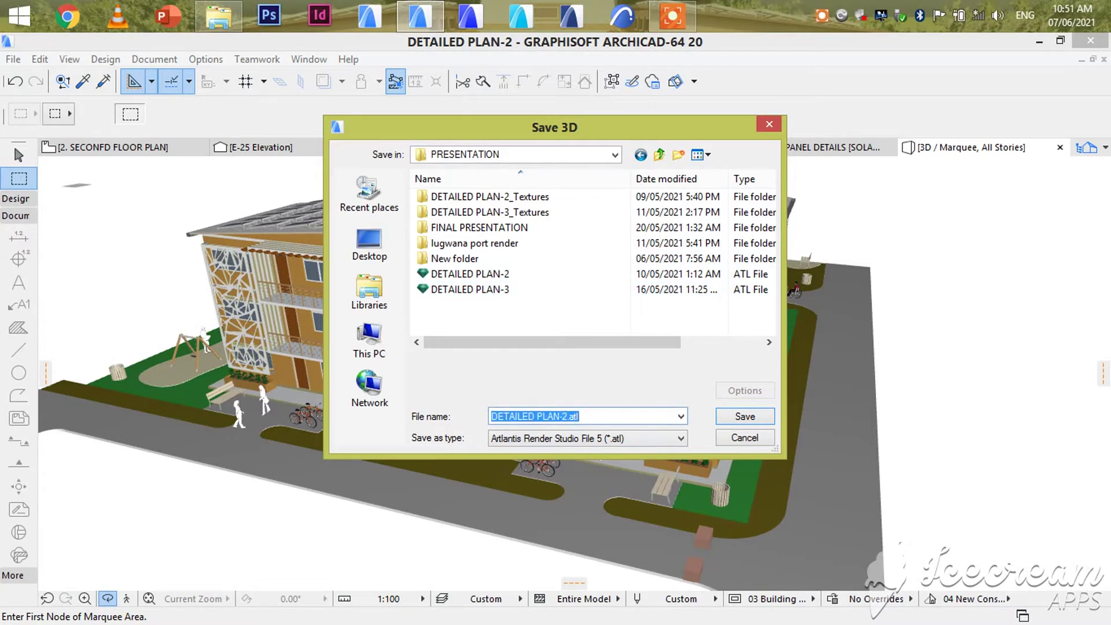
pyautogui.click(562, 415)
pyautogui.write('4')
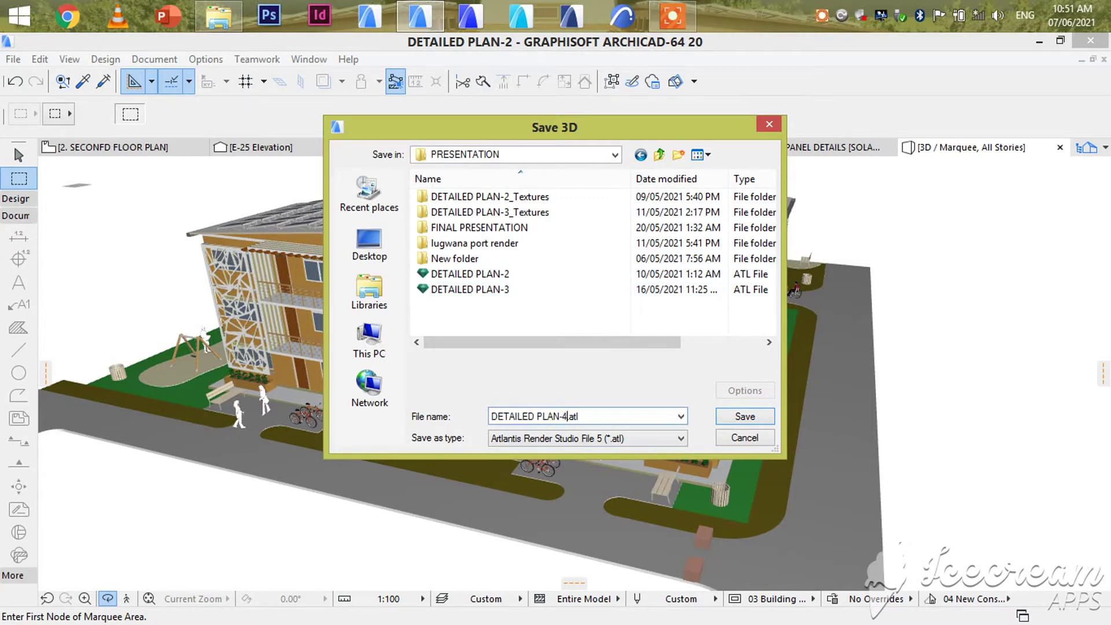
pyautogui.click(744, 416)
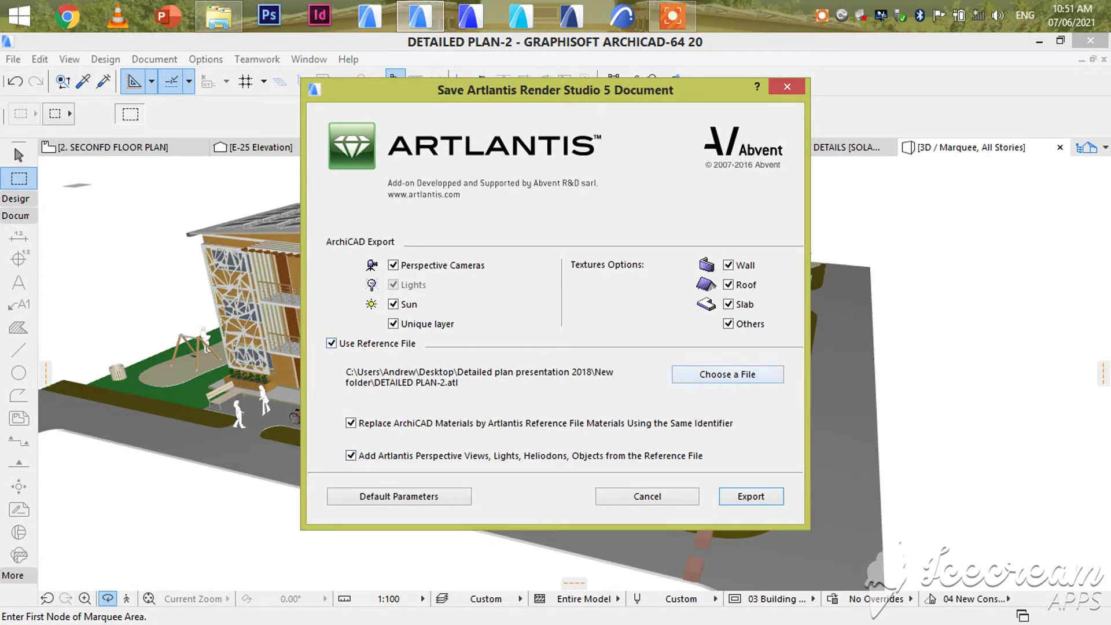
# Set DETAILED PLAN-3.atl as the reference file and run the Artlantis export.
pyautogui.click(727, 374)
pyautogui.click(470, 289)
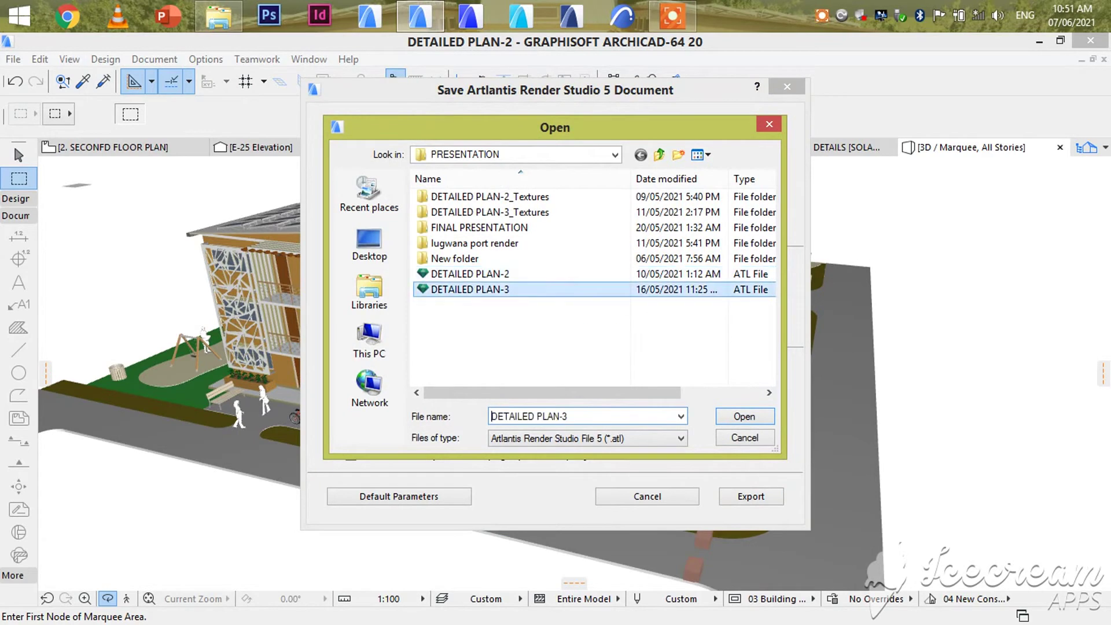
pyautogui.click(744, 416)
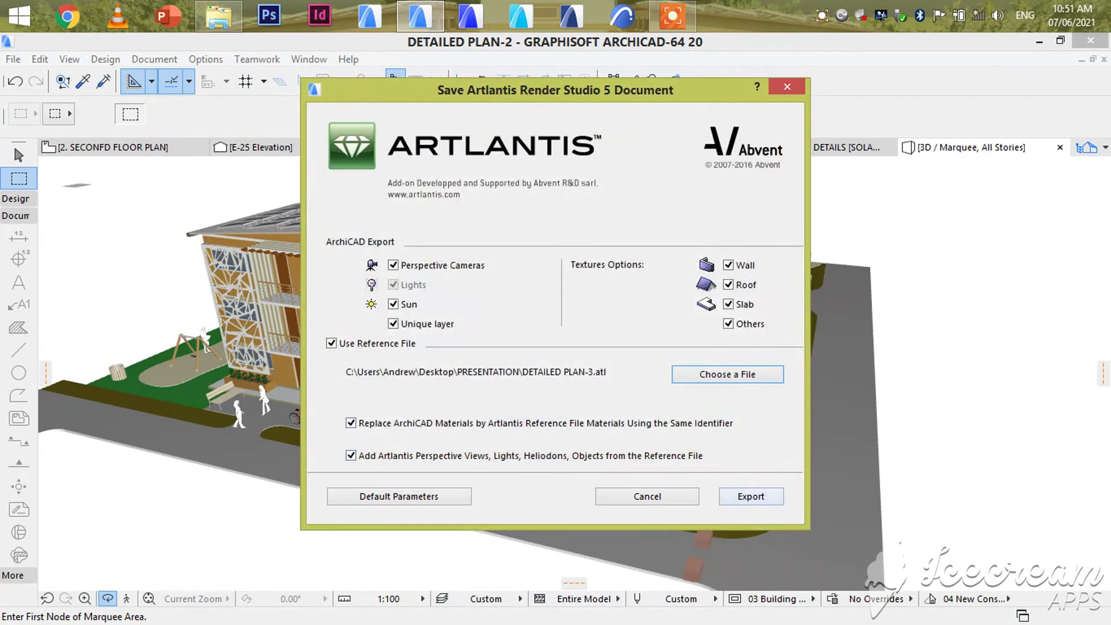
pyautogui.click(751, 495)
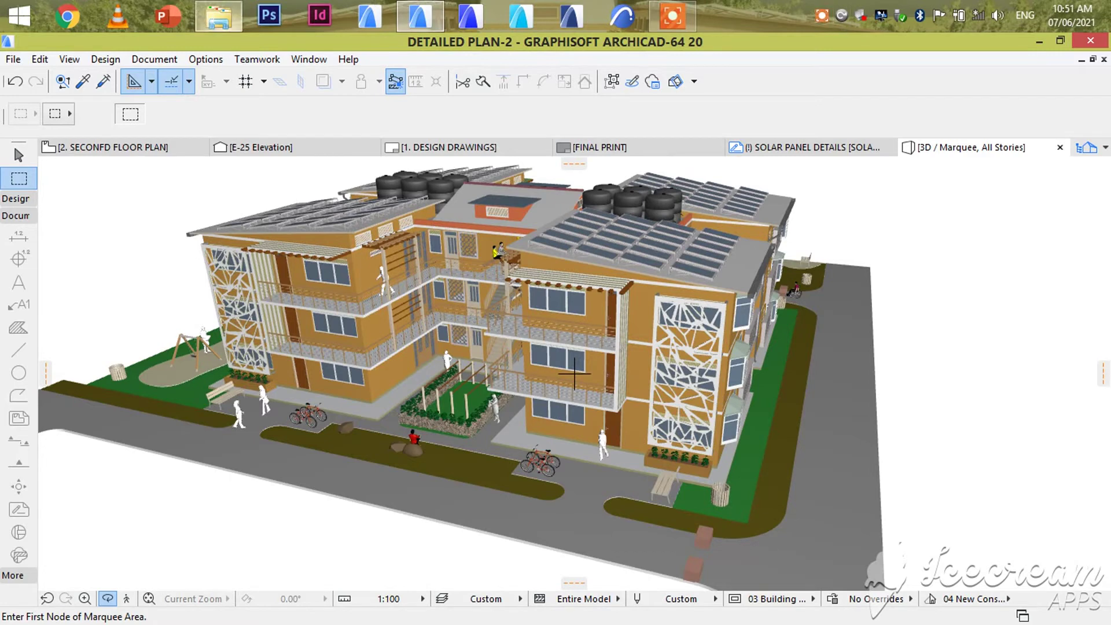
# Open DETAILED PLAN-4.atl from the PRESENTATION folder window in Artlantis Studio.
pyautogui.click(218, 16)
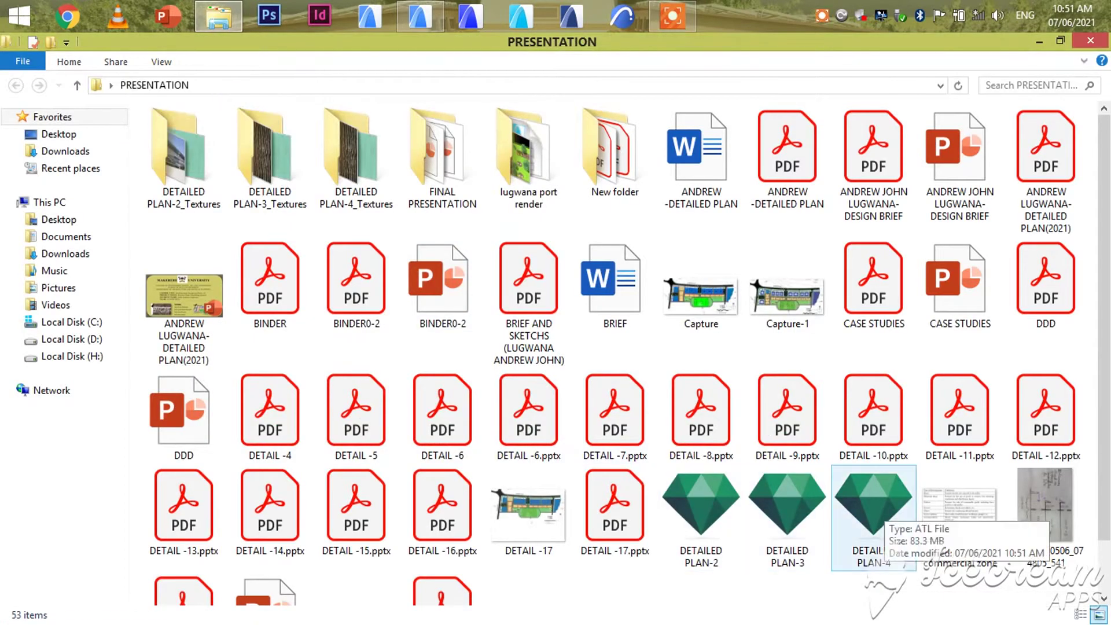
pyautogui.click(884, 507)
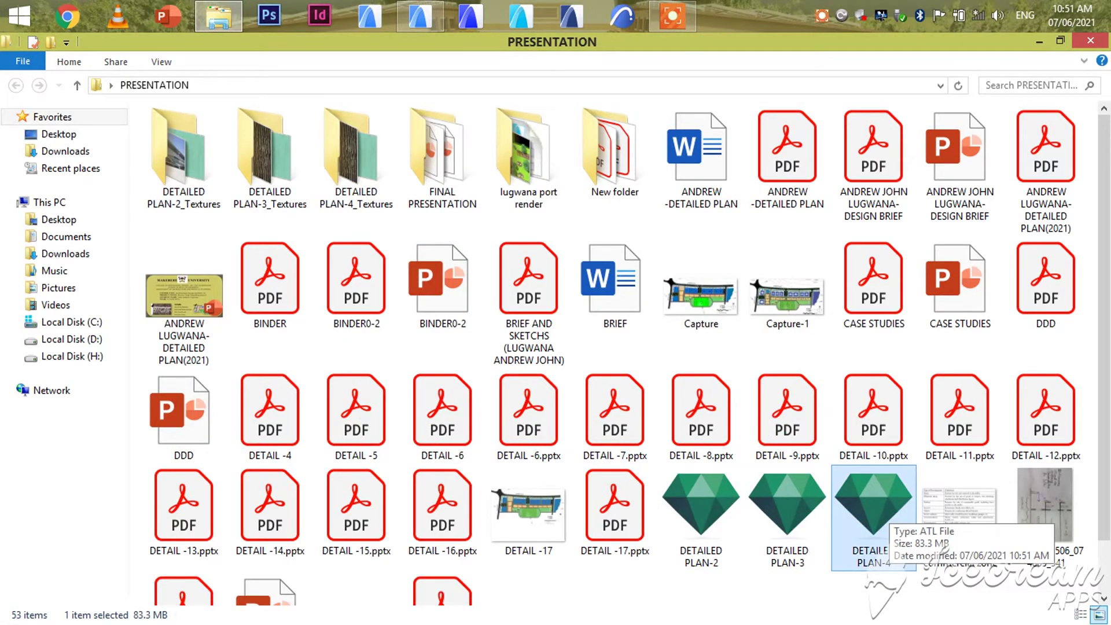
pyautogui.doubleClick(881, 514)
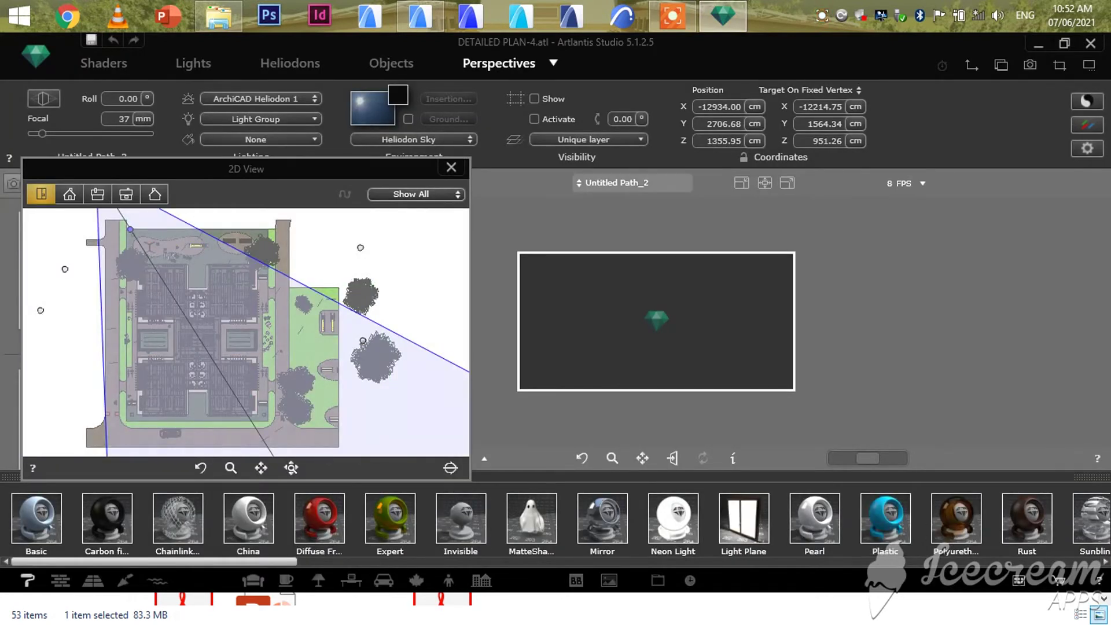
# Preview the perspectives Untitled Path_8, _7, _8 and _6, then settle on Untitled Path_4.
pyautogui.click(646, 186)
pyautogui.click(627, 241)
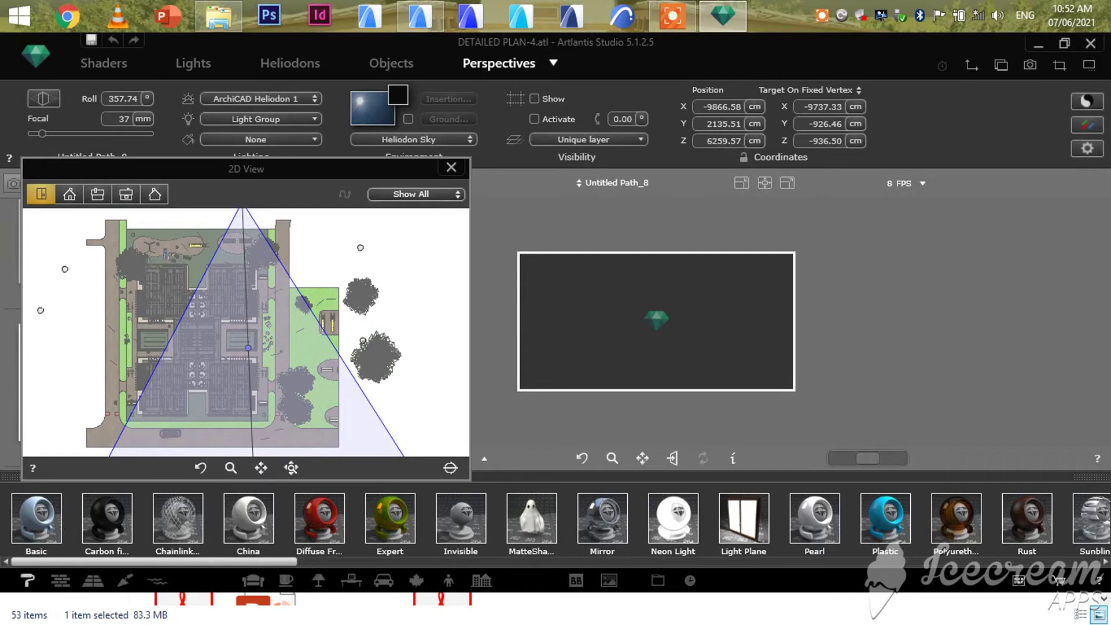
pyautogui.click(617, 182)
pyautogui.click(642, 223)
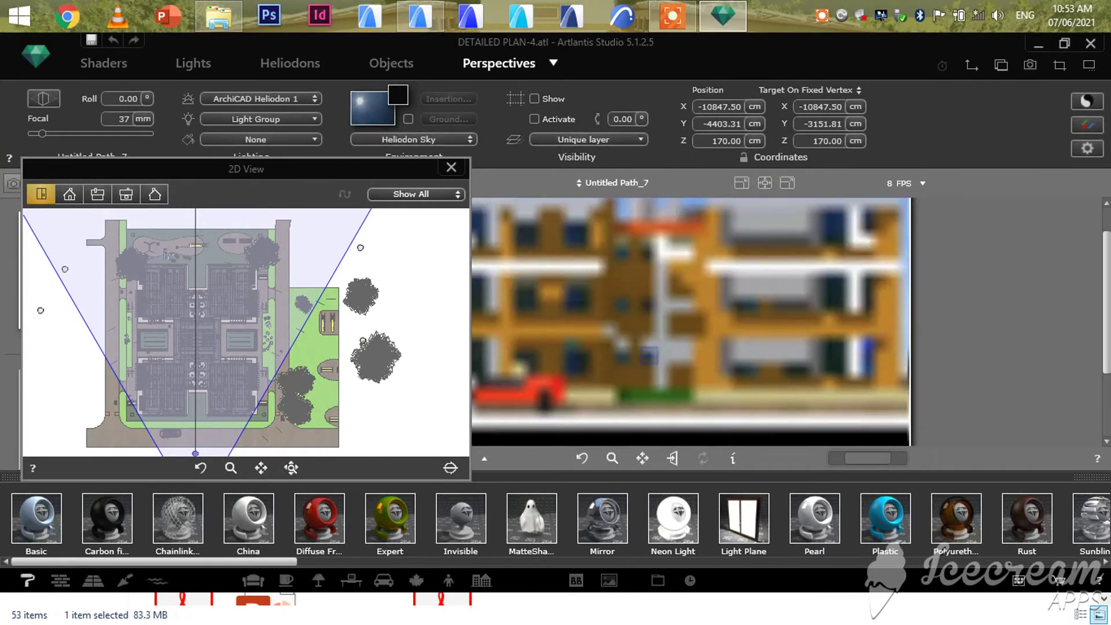
pyautogui.scroll(-3, 649, 355)
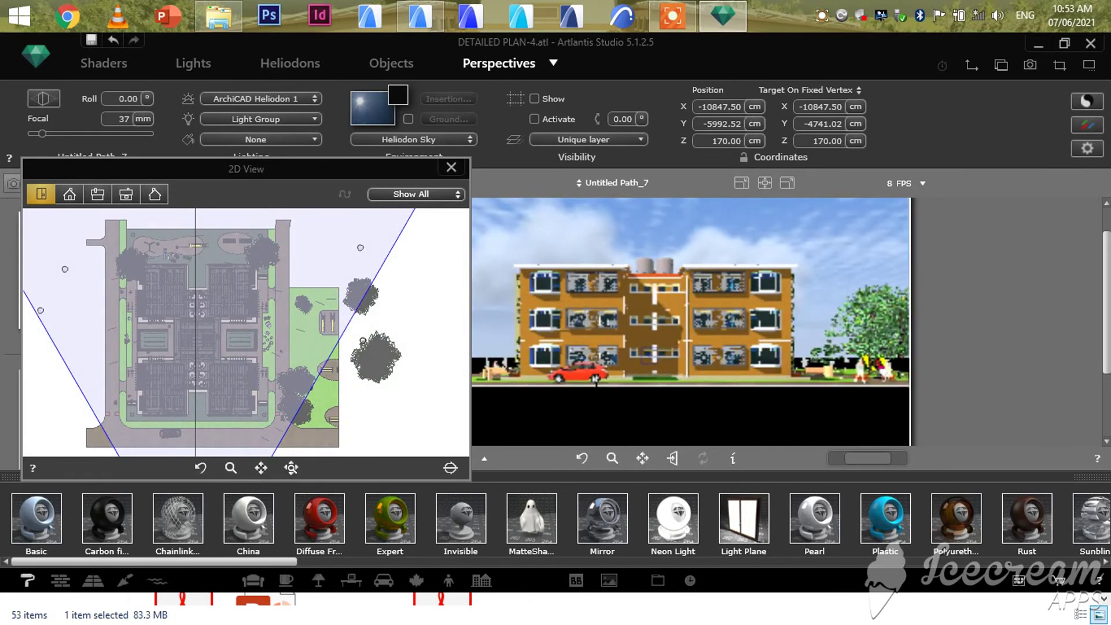
pyautogui.click(611, 182)
pyautogui.click(620, 240)
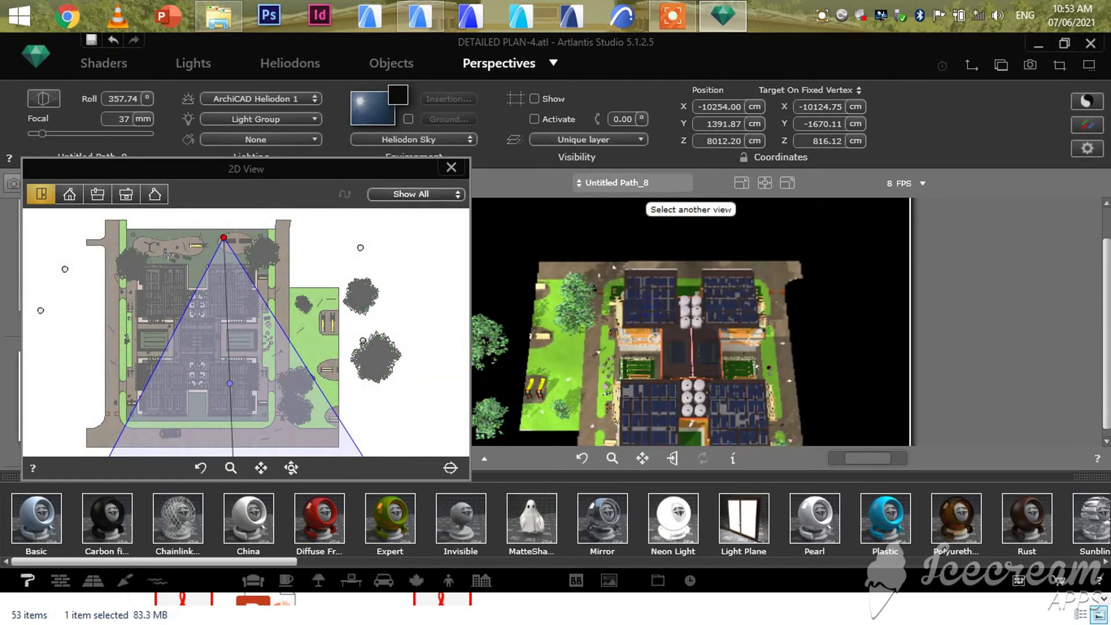
pyautogui.click(617, 183)
pyautogui.click(628, 214)
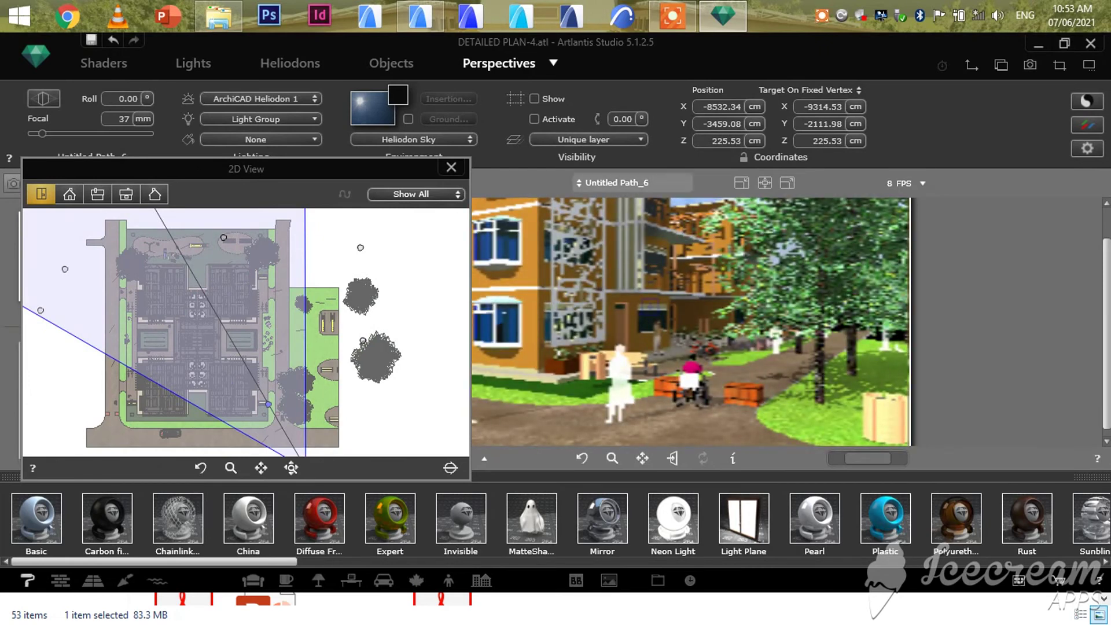
pyautogui.click(649, 182)
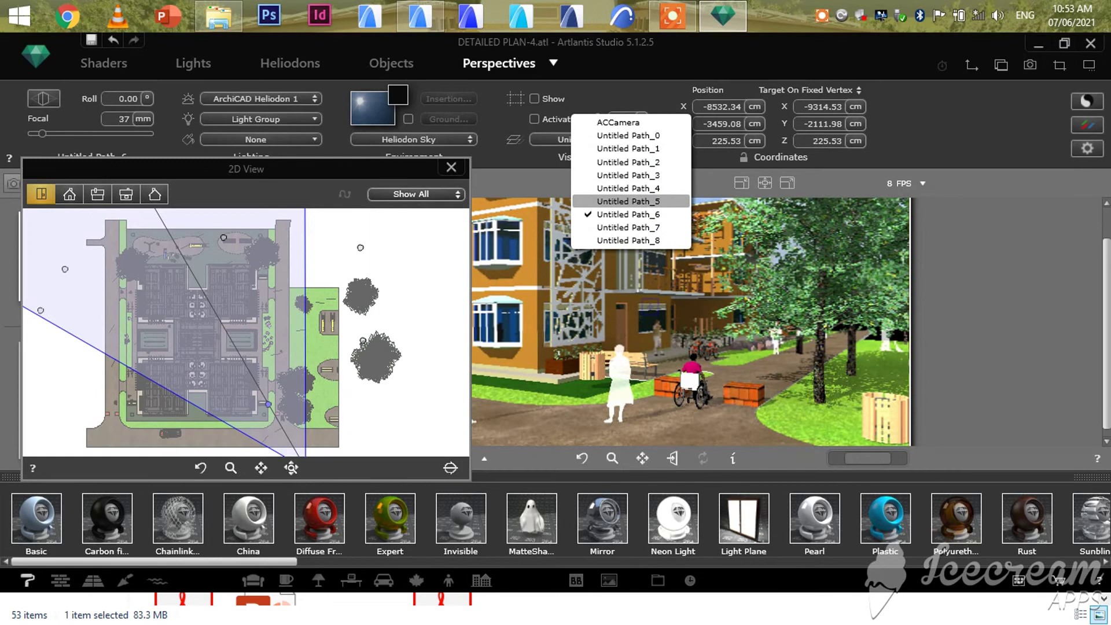
pyautogui.click(628, 188)
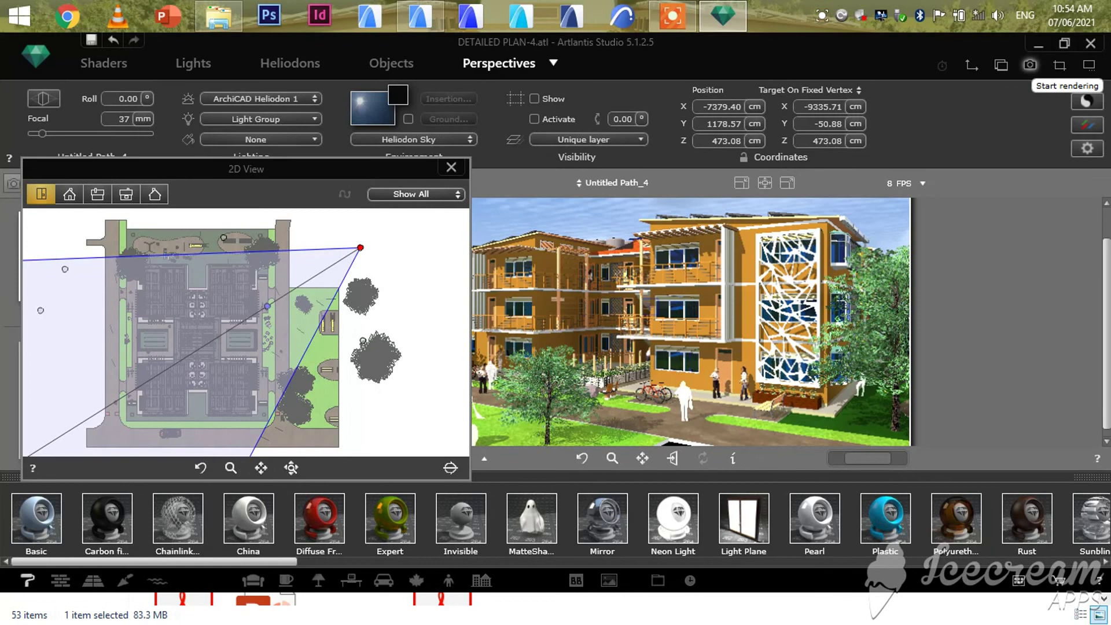
# Bring up the Final Rendering settings and begin renaming the output to Untitled Path_41.jpg.
pyautogui.click(1029, 64)
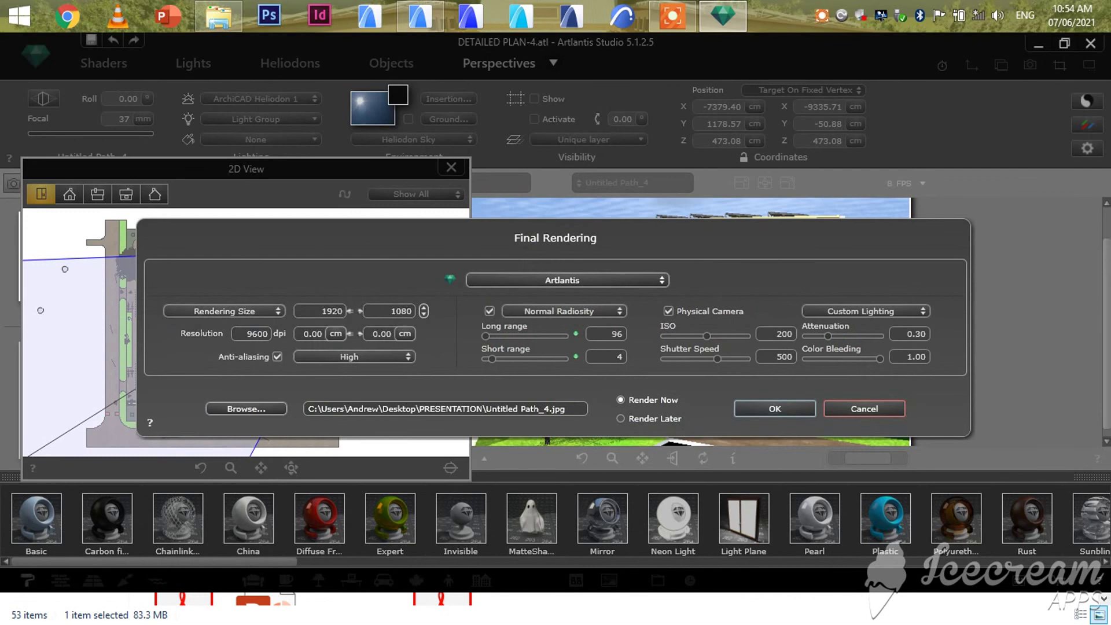
pyautogui.click(548, 408)
pyautogui.write('1')
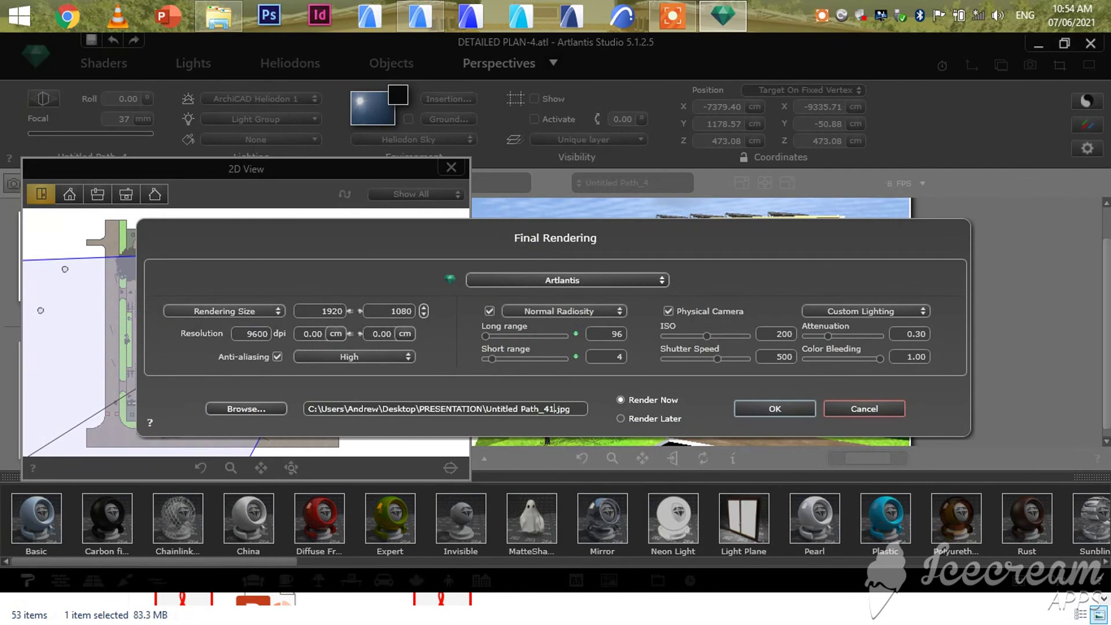